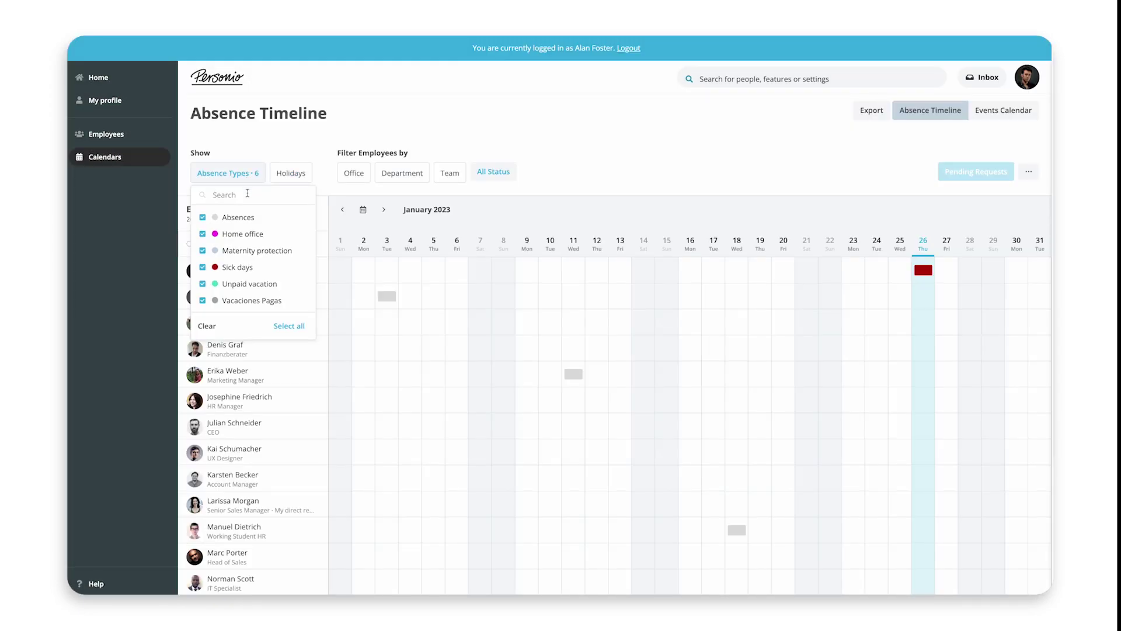
Step: Close the Absence Types filter with all six types kept, and inspect absence details on the timeline
click(396, 244)
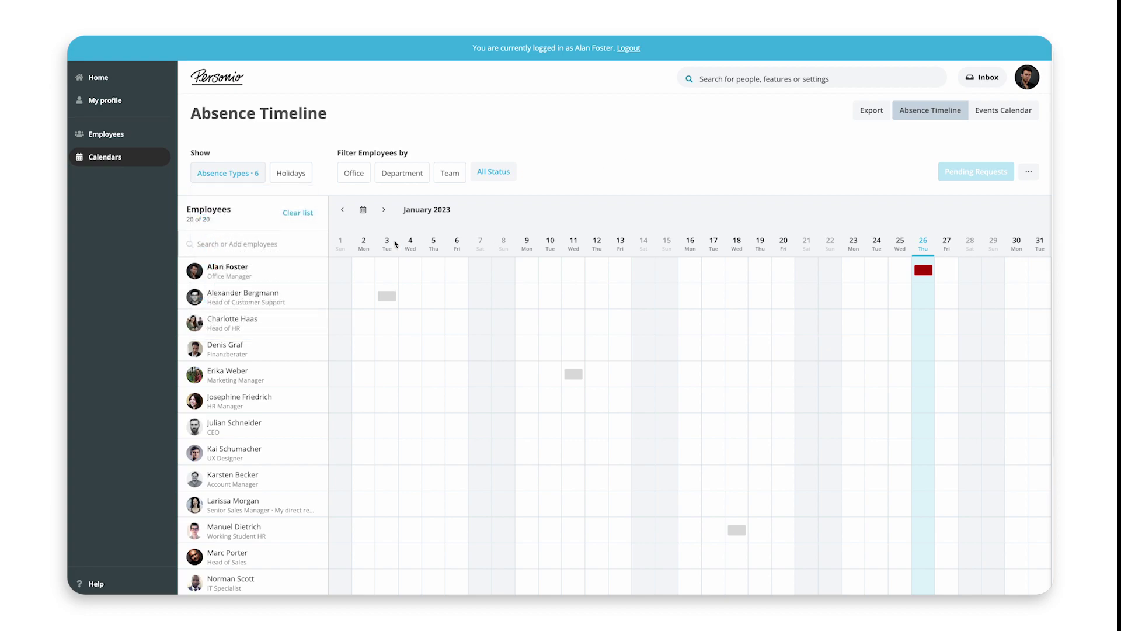
click(387, 296)
click(1026, 80)
click(924, 270)
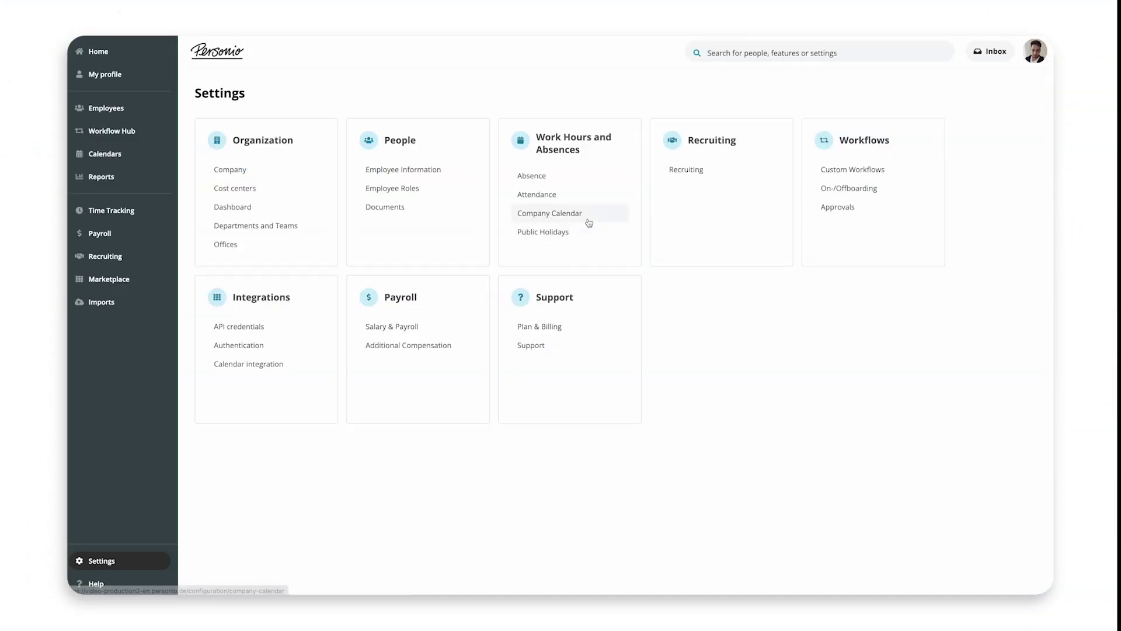
Step: Include Home office in the Company Calendar absence types, leaving Annual vacation included
click(587, 223)
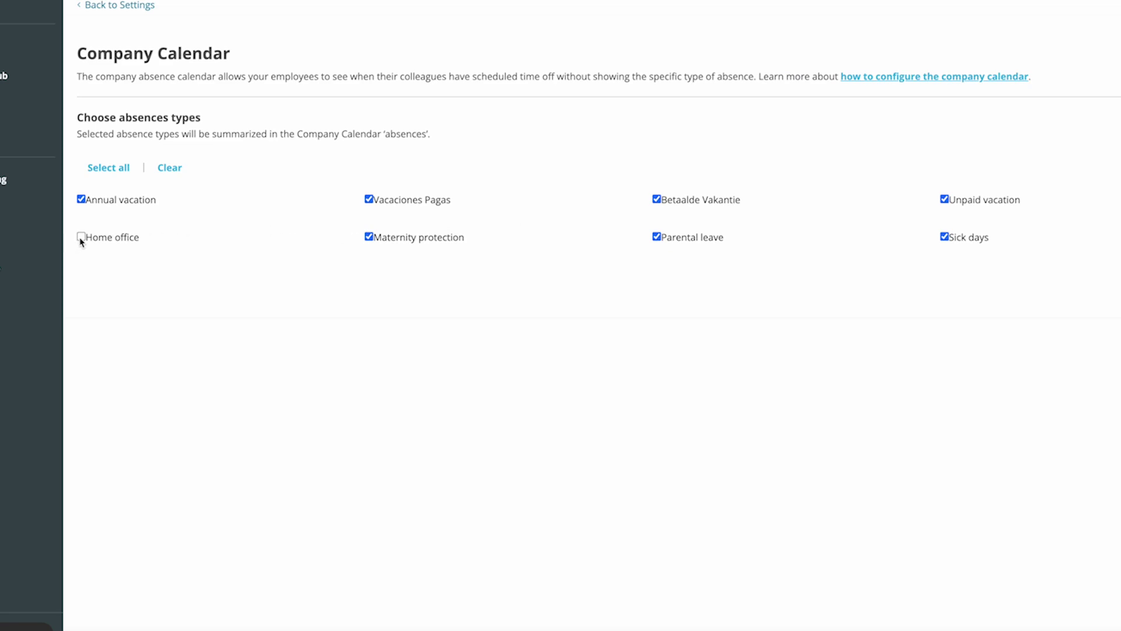
click(81, 237)
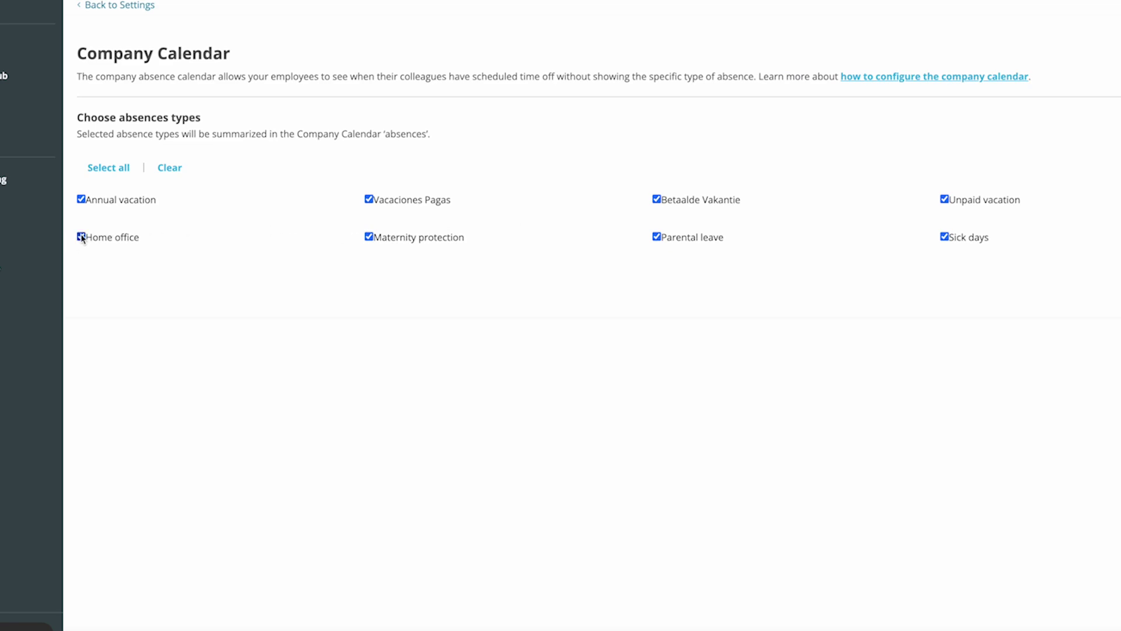
click(82, 201)
click(82, 201)
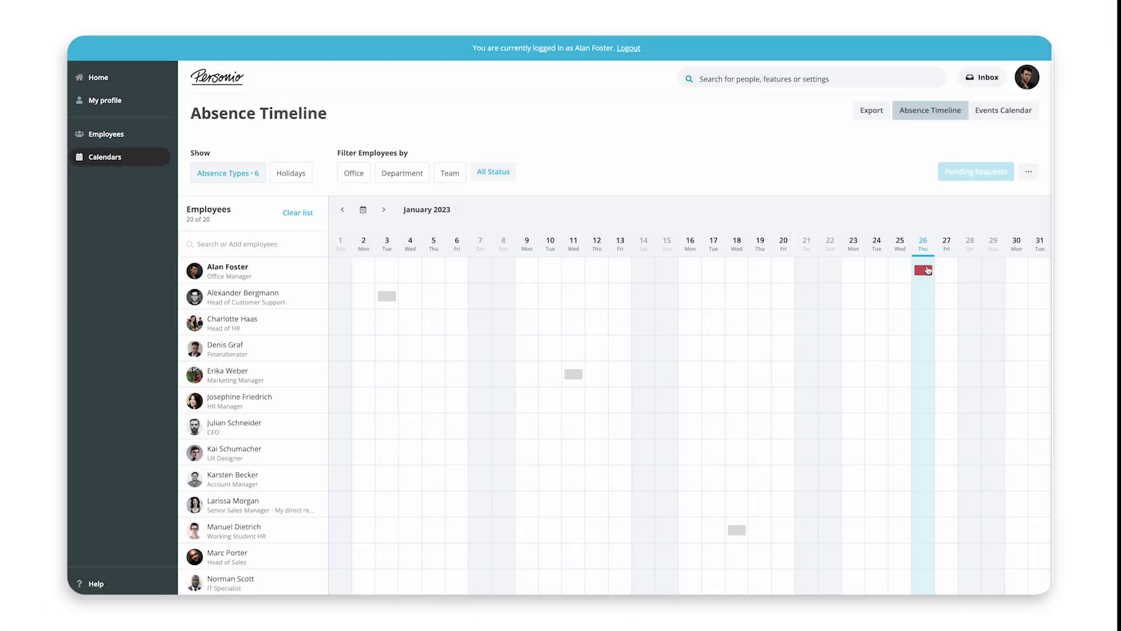
Step: View the sick day details on the 26th and the absence details on the 11th
click(928, 270)
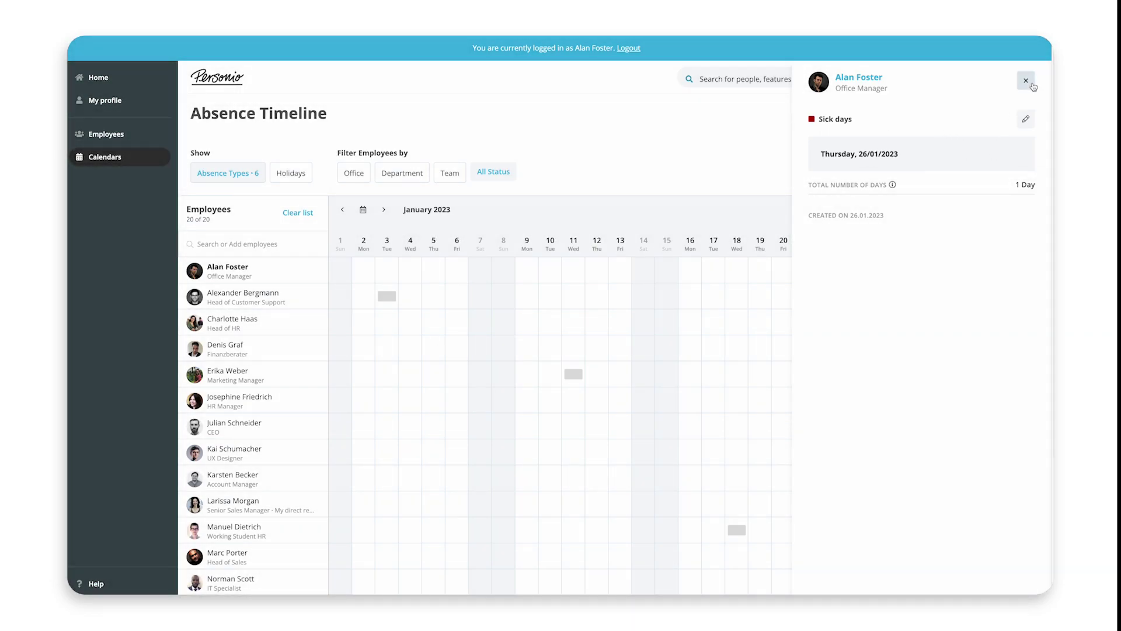
click(1026, 81)
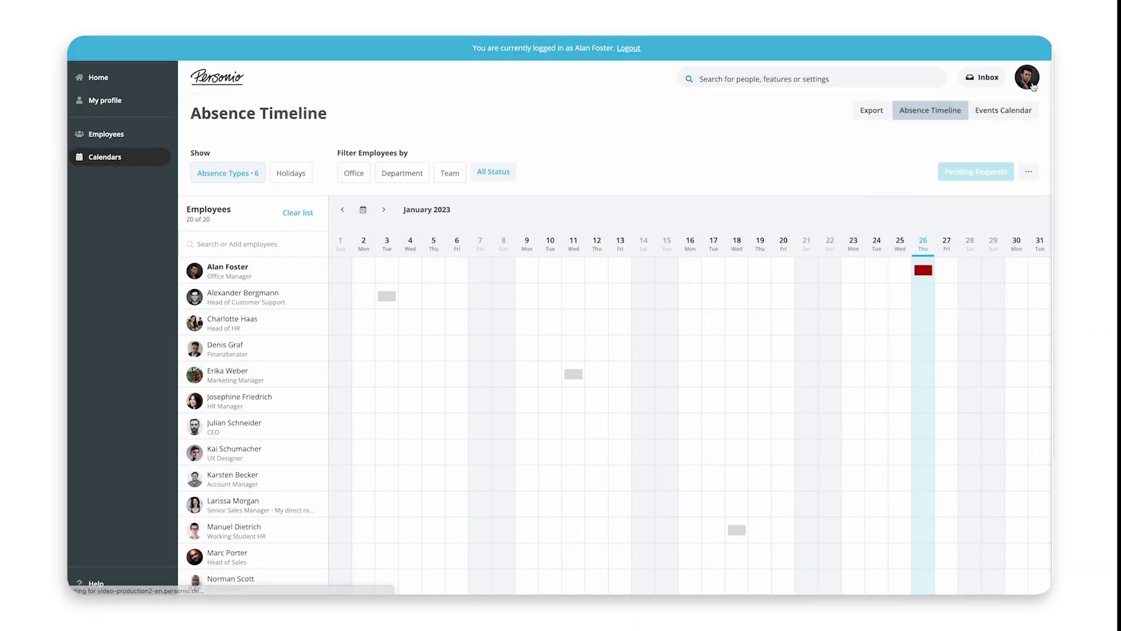
click(573, 373)
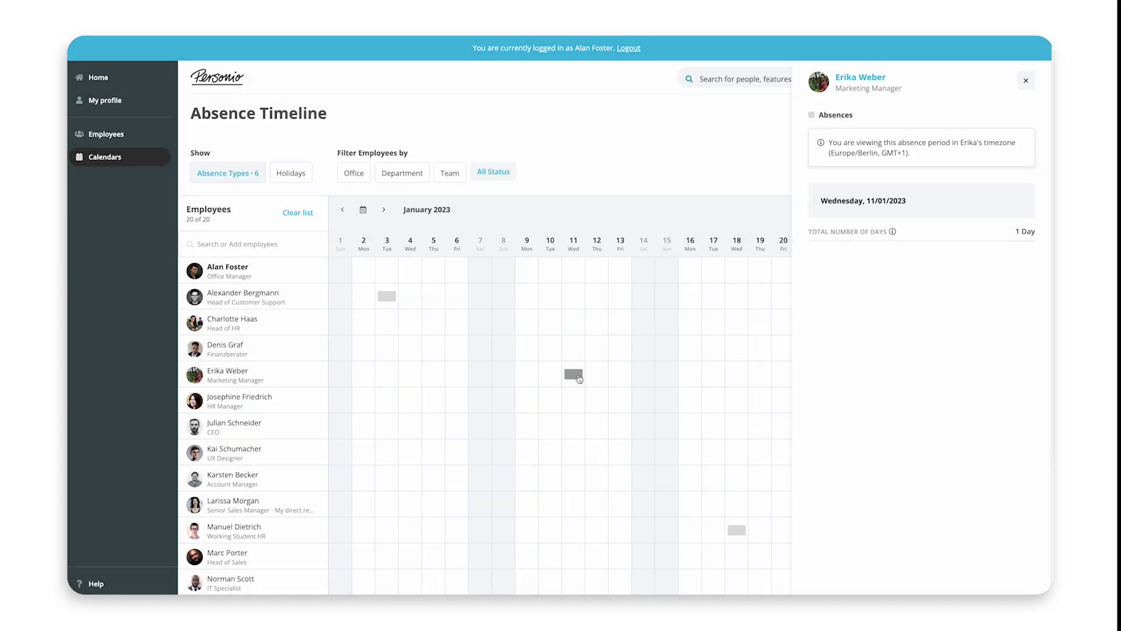
click(924, 269)
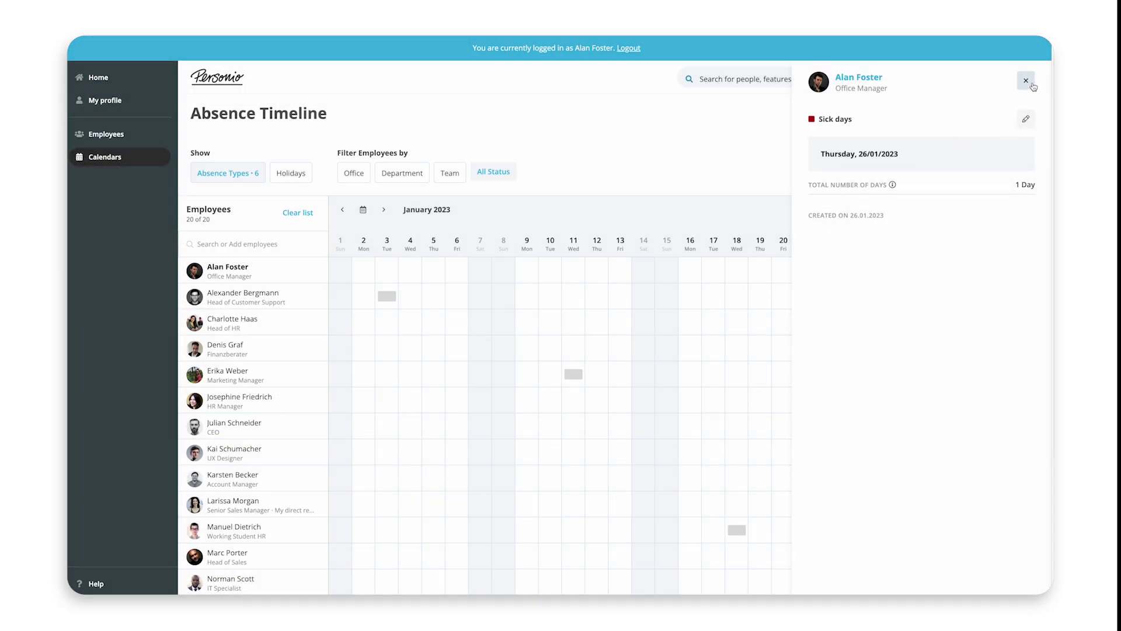
click(1026, 80)
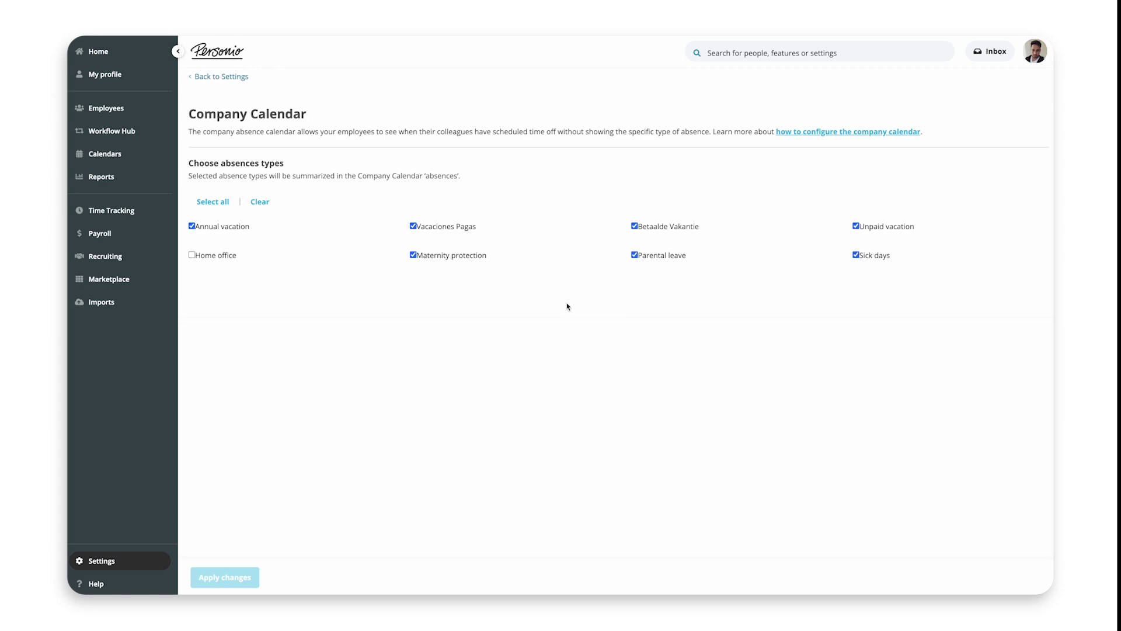
Step: Show the All employees role's Calendars tab under Settings > Employee Roles
click(136, 564)
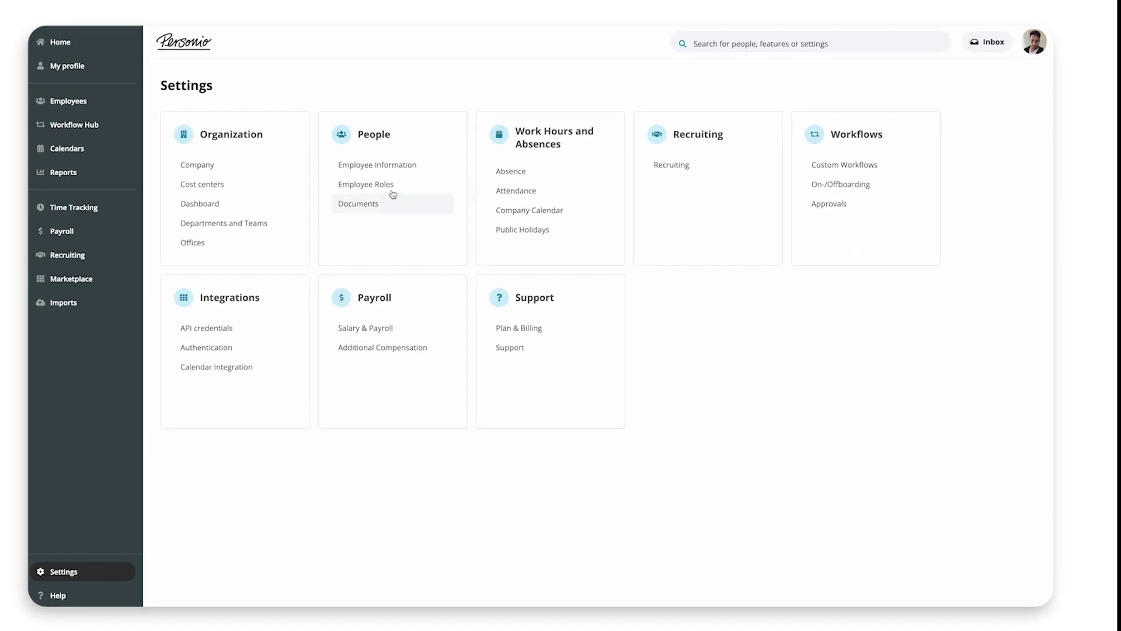
click(343, 179)
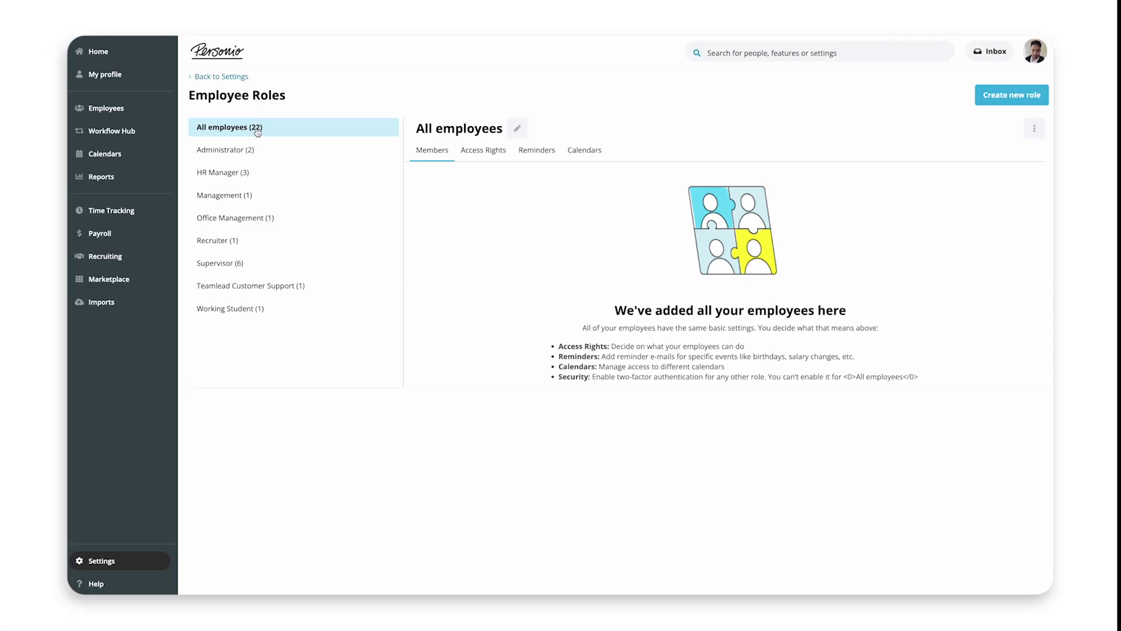
click(583, 151)
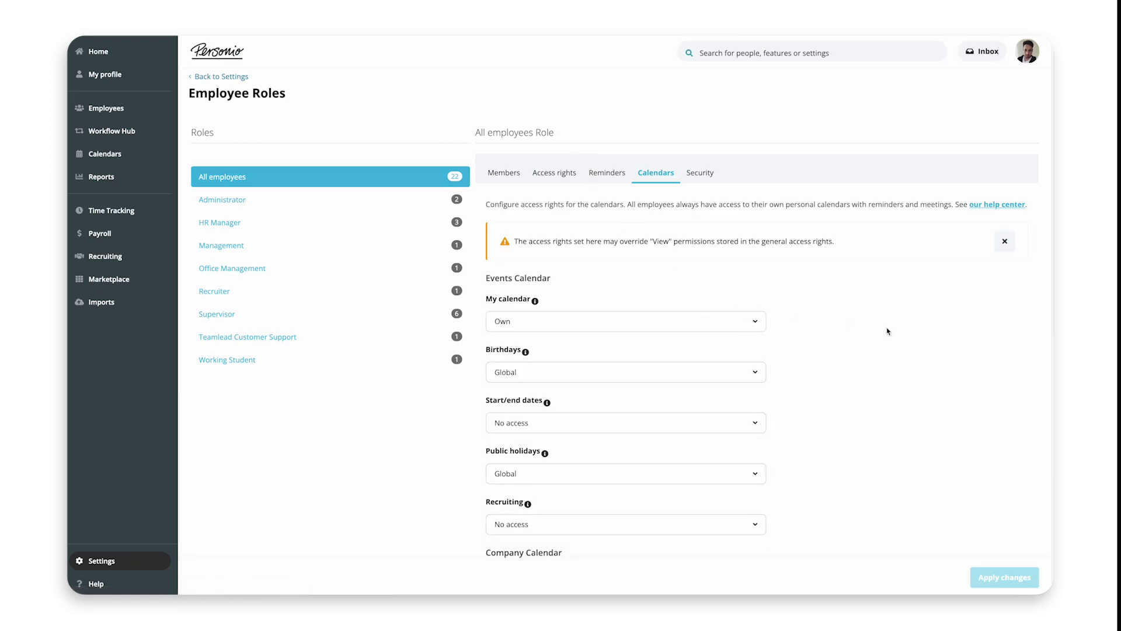
scroll(505, 430, down, 8)
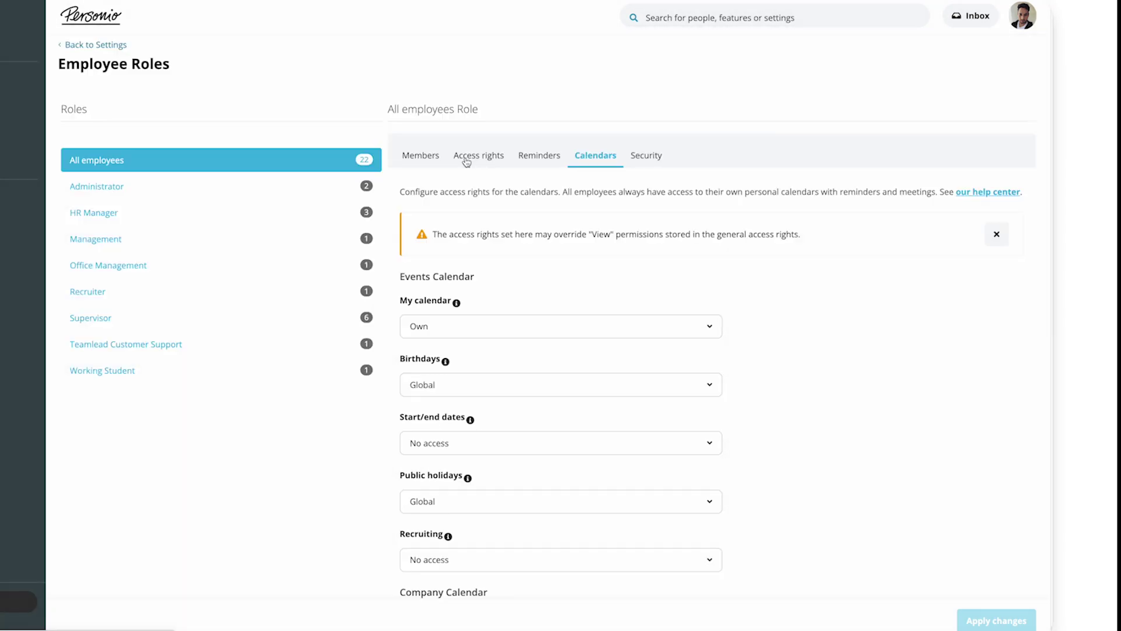
Step: Review the Absence section of the All employees role's Access rights
click(465, 155)
scroll(488, 388, down, 3)
scroll(487, 387, down, 4)
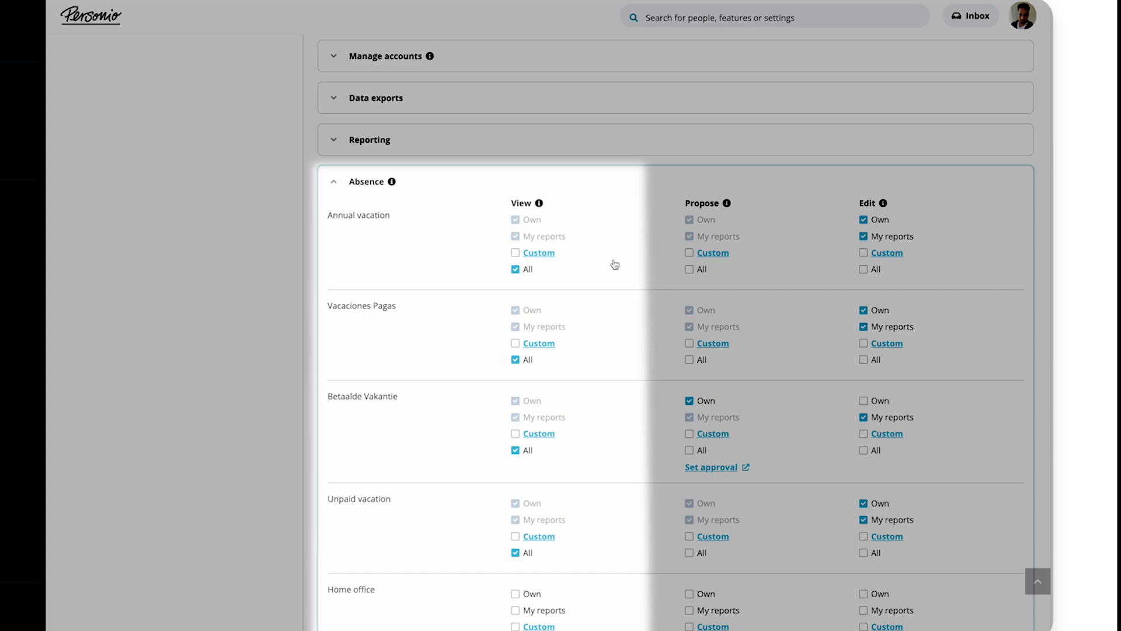
scroll(615, 265, down, 7)
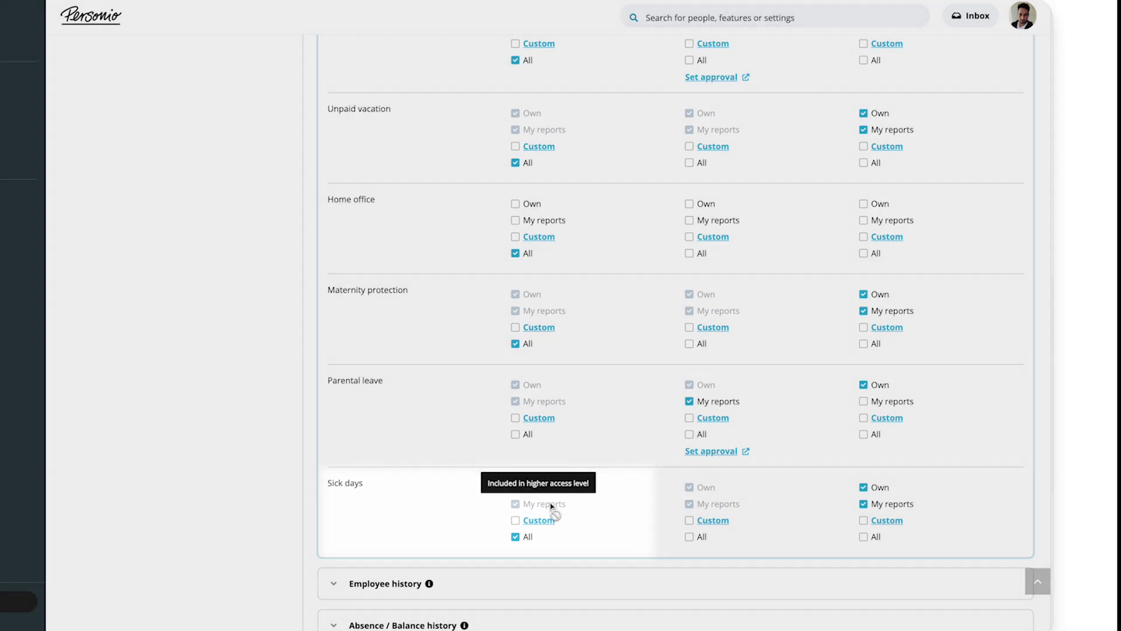
scroll(500, 386, up, 8)
scroll(500, 386, up, 6)
Step: Set the role's Sick days calendar access to No access
click(514, 131)
scroll(625, 298, down, 10)
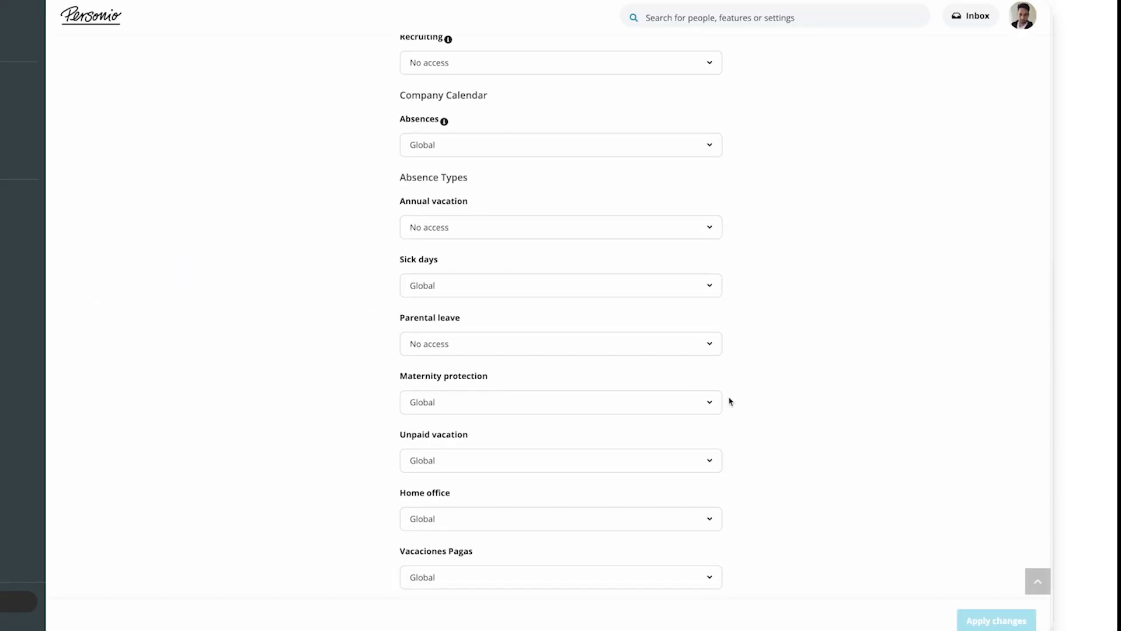
click(435, 295)
click(483, 343)
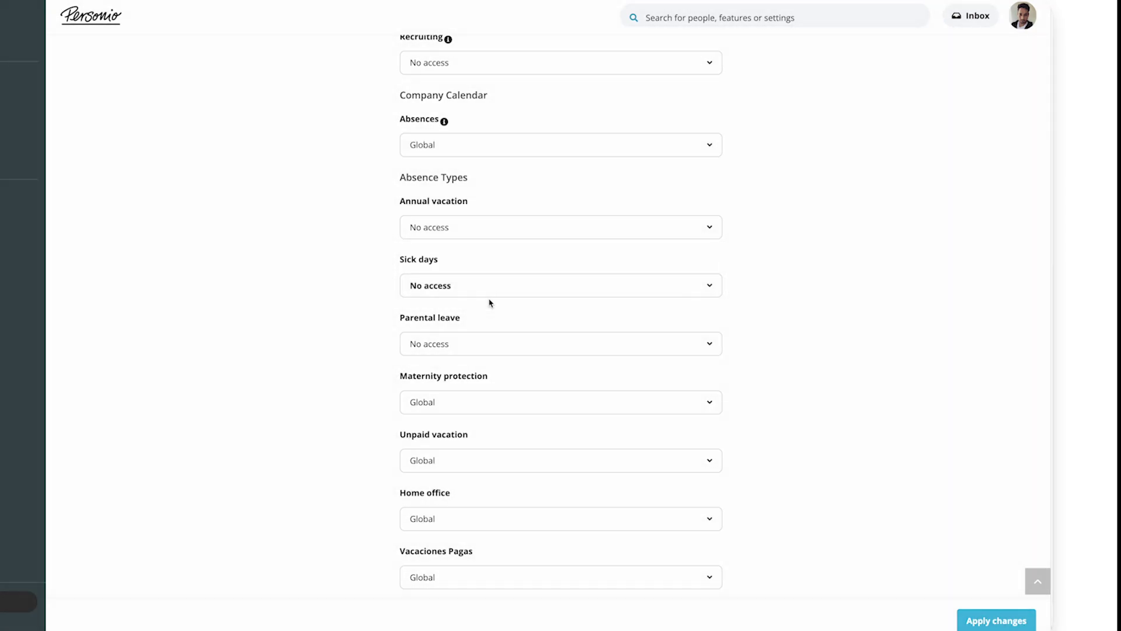
scroll(350, 288, up, 8)
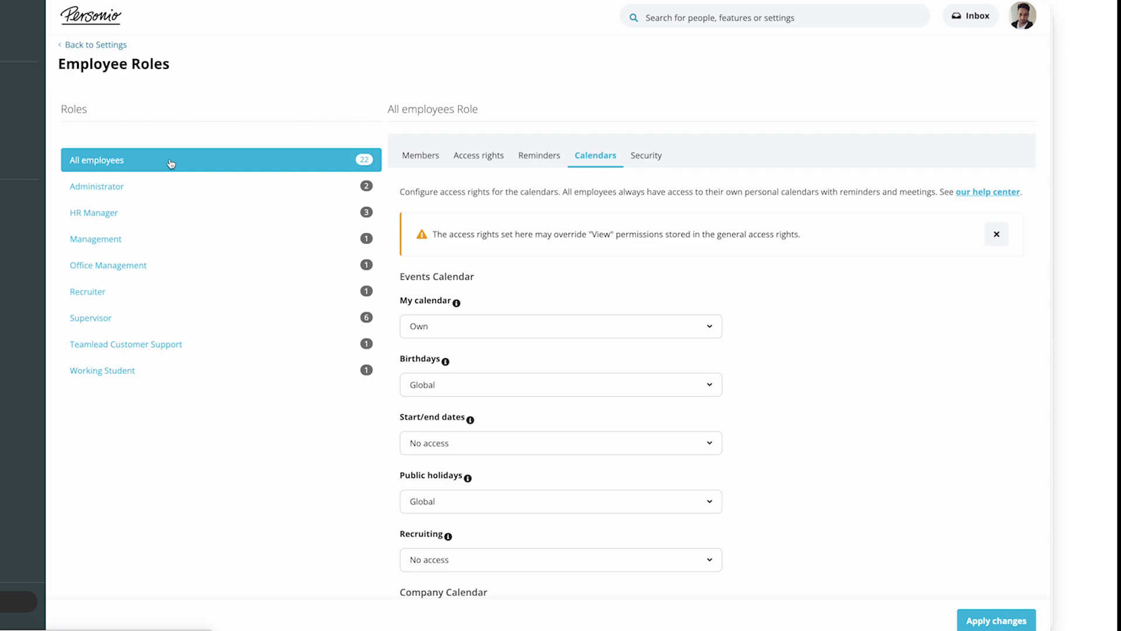
Step: Give the All employees role Global access to Company Calendar Absences
scroll(549, 163, down, 8)
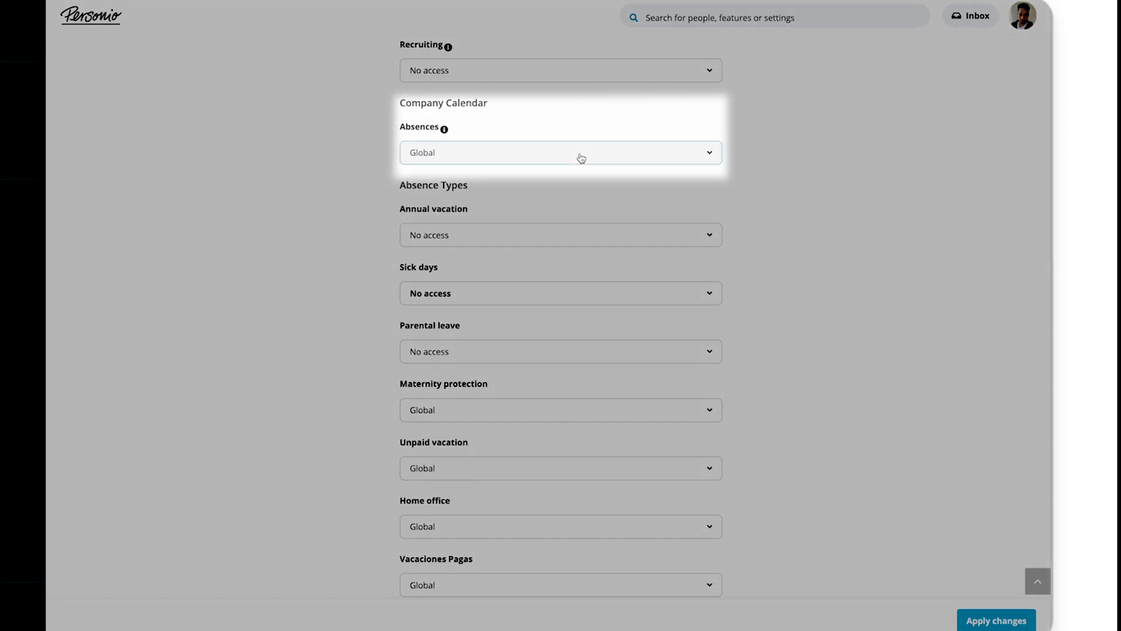
click(581, 159)
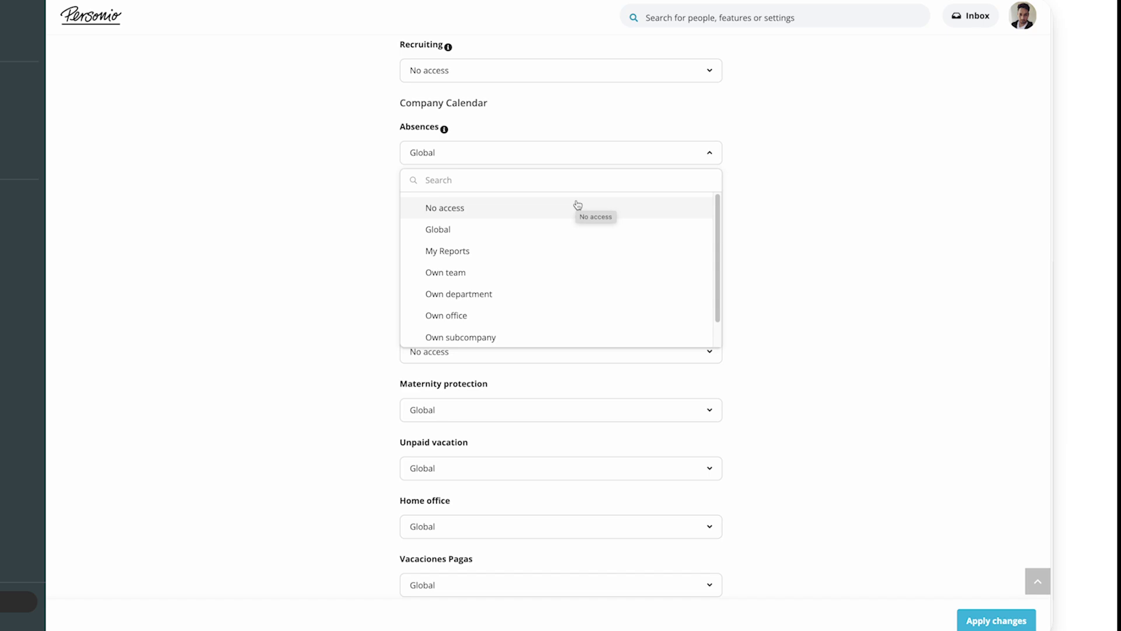
click(581, 228)
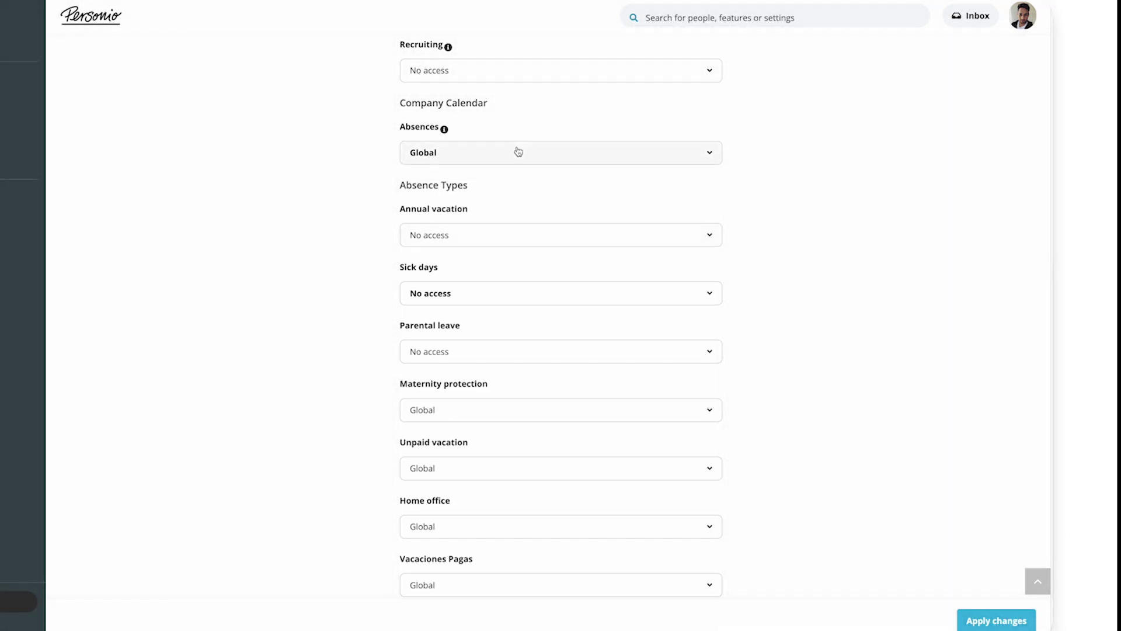
click(519, 152)
click(481, 160)
Step: Set Annual vacation access to Global, keeping Company Calendar Absences at Global
click(467, 235)
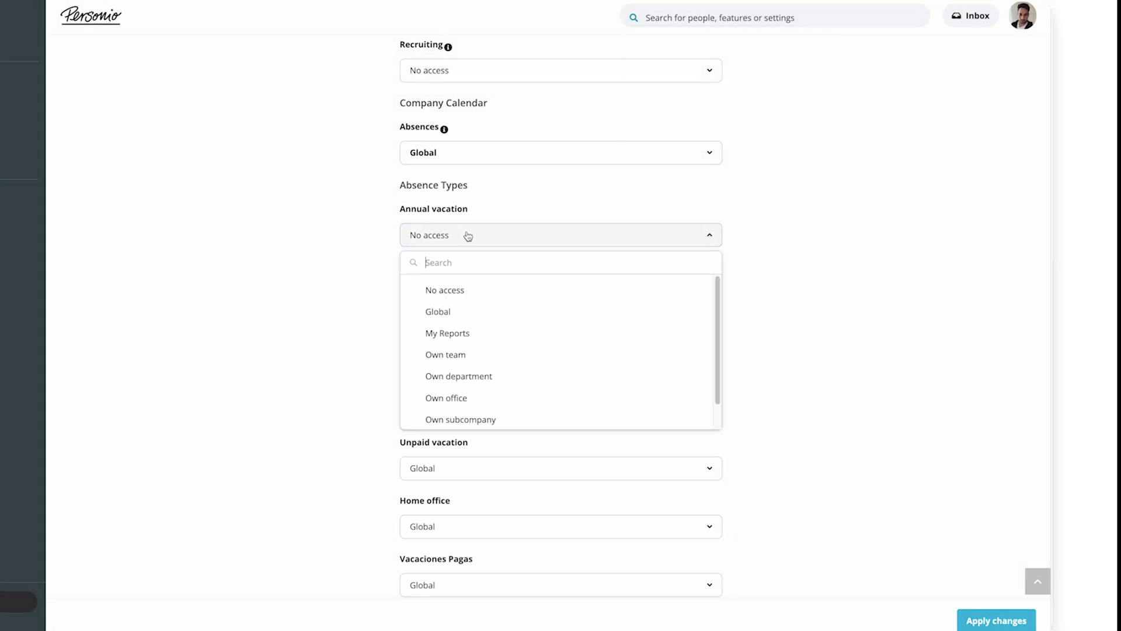
key(Down)
key(Down)
key(Return)
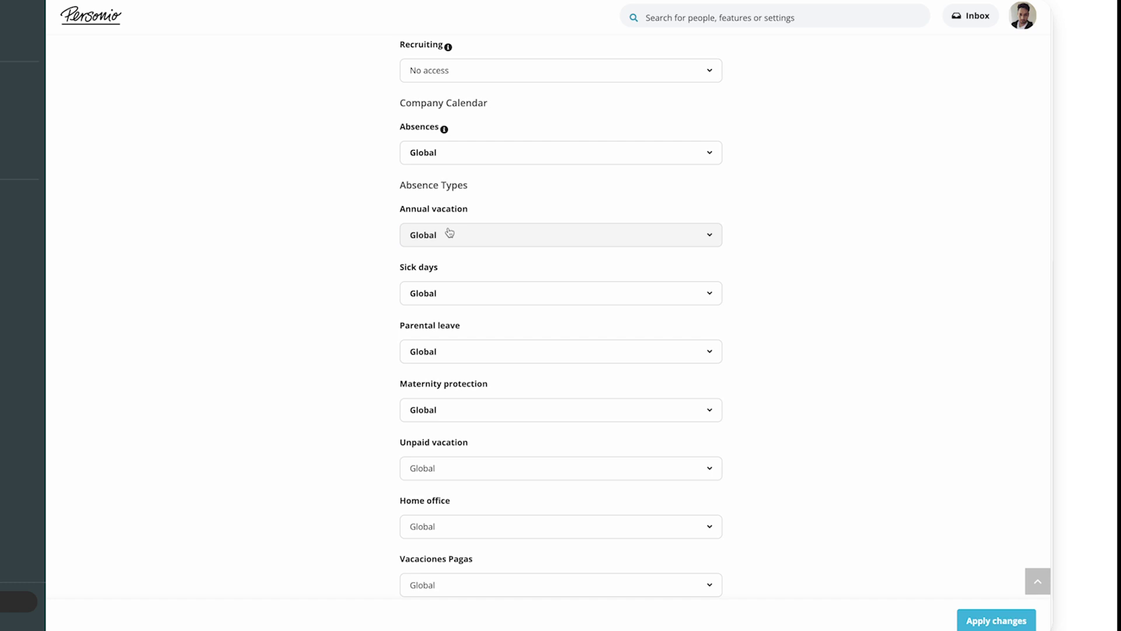
click(711, 154)
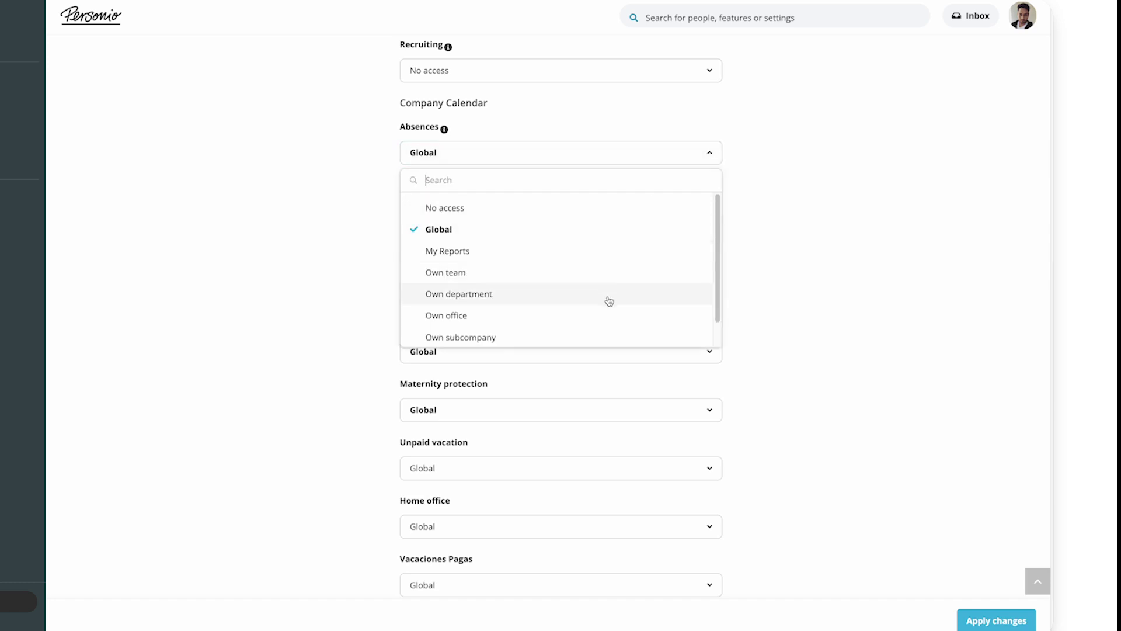
click(823, 224)
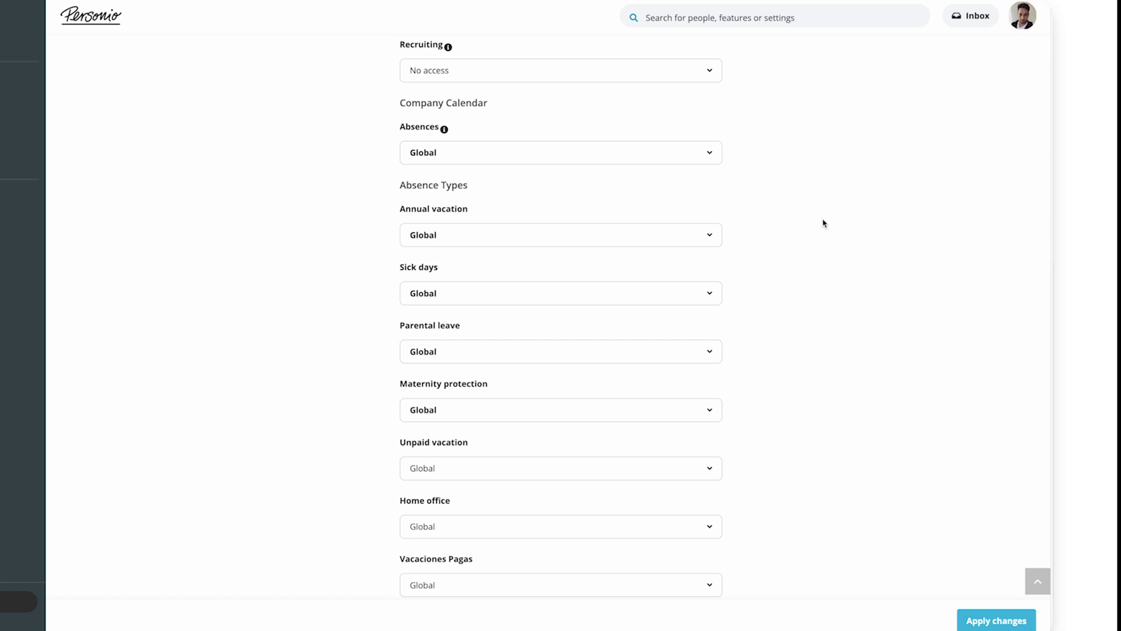
click(695, 154)
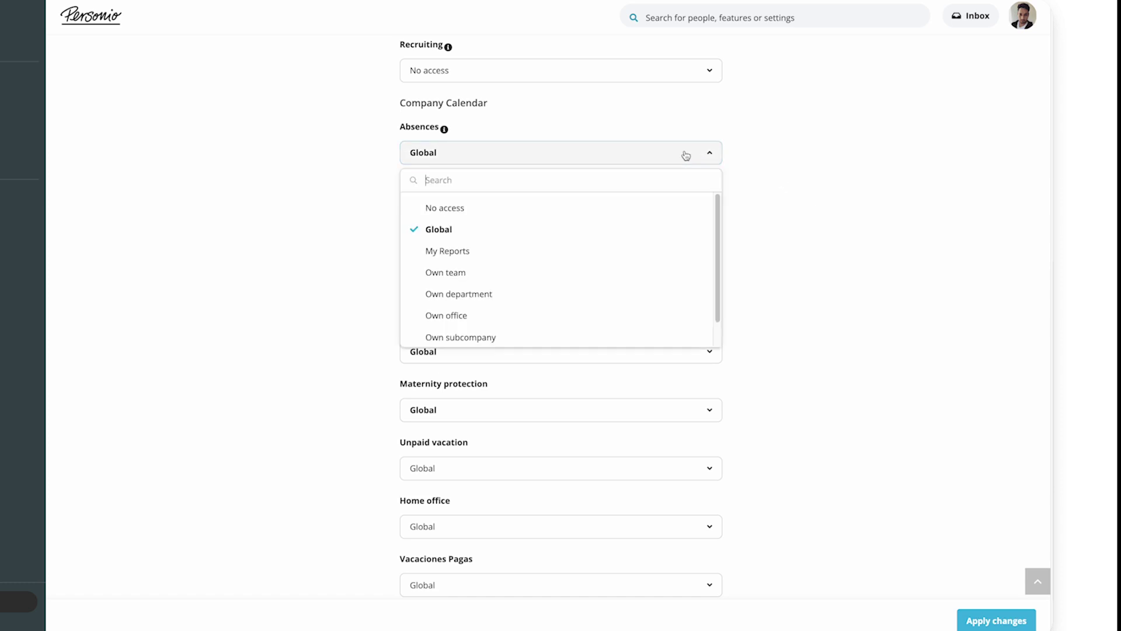
click(551, 229)
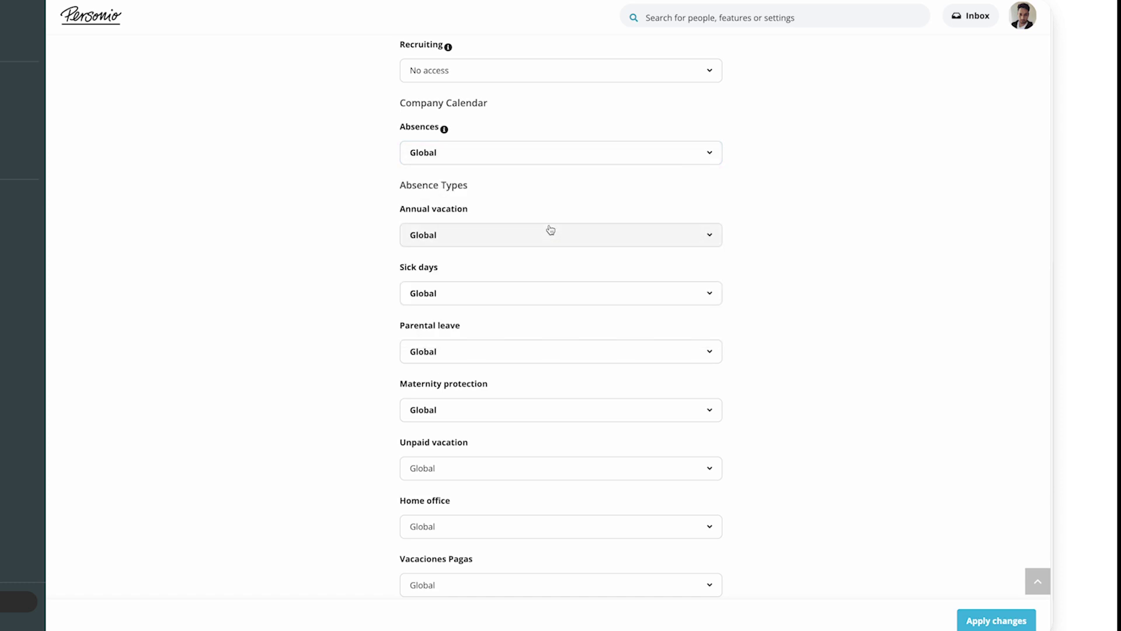
Step: Give the All employees role Own team access to Parental leave
click(708, 353)
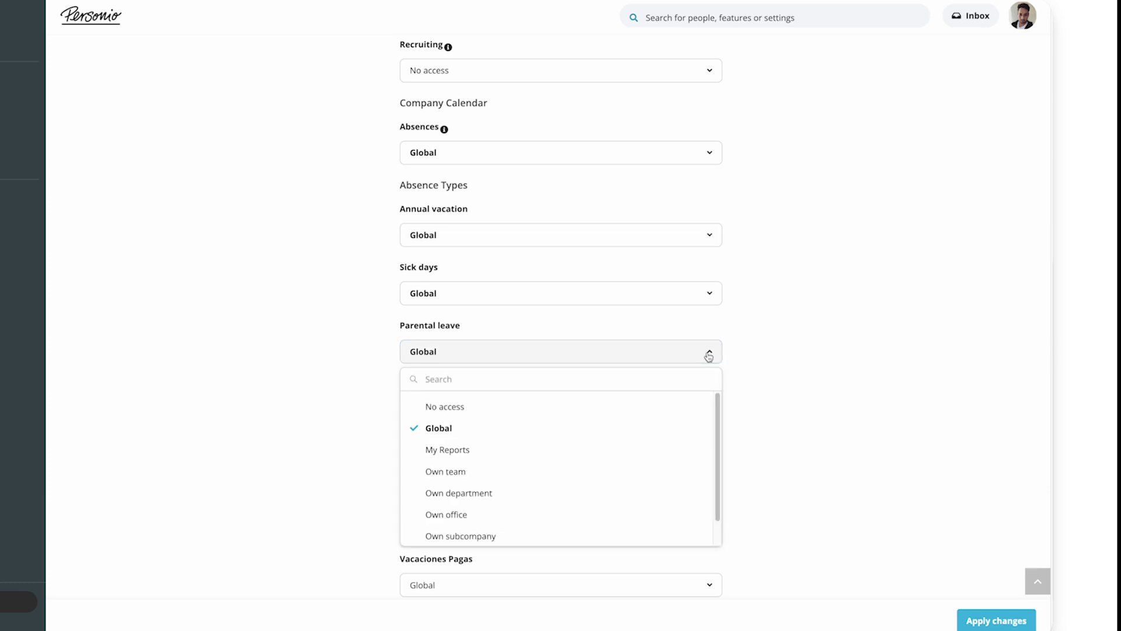
click(623, 468)
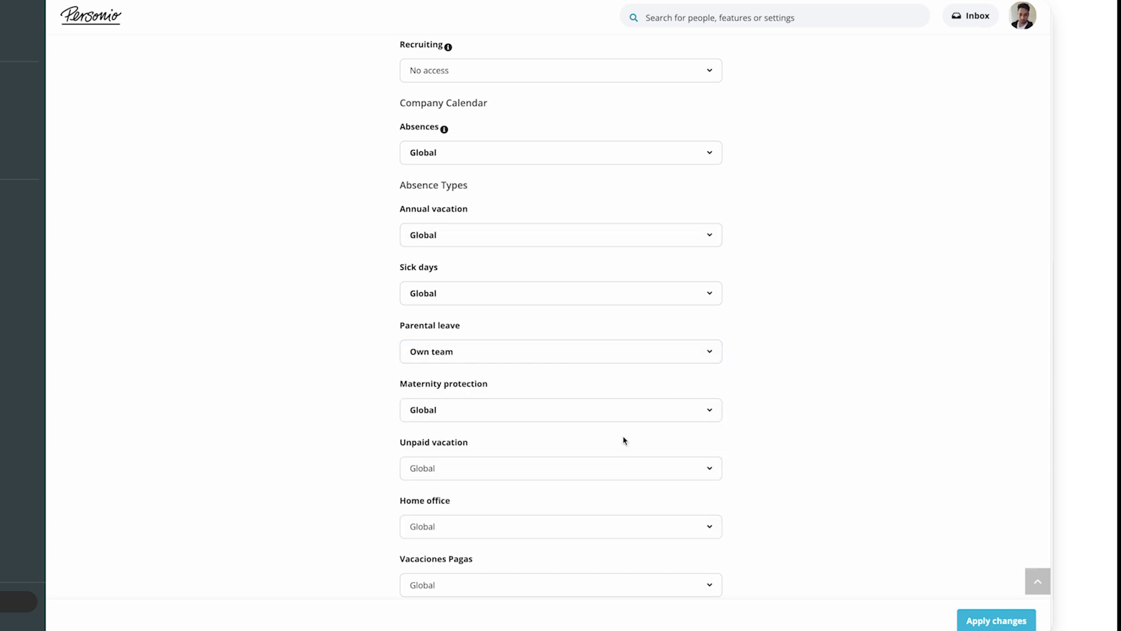
click(718, 289)
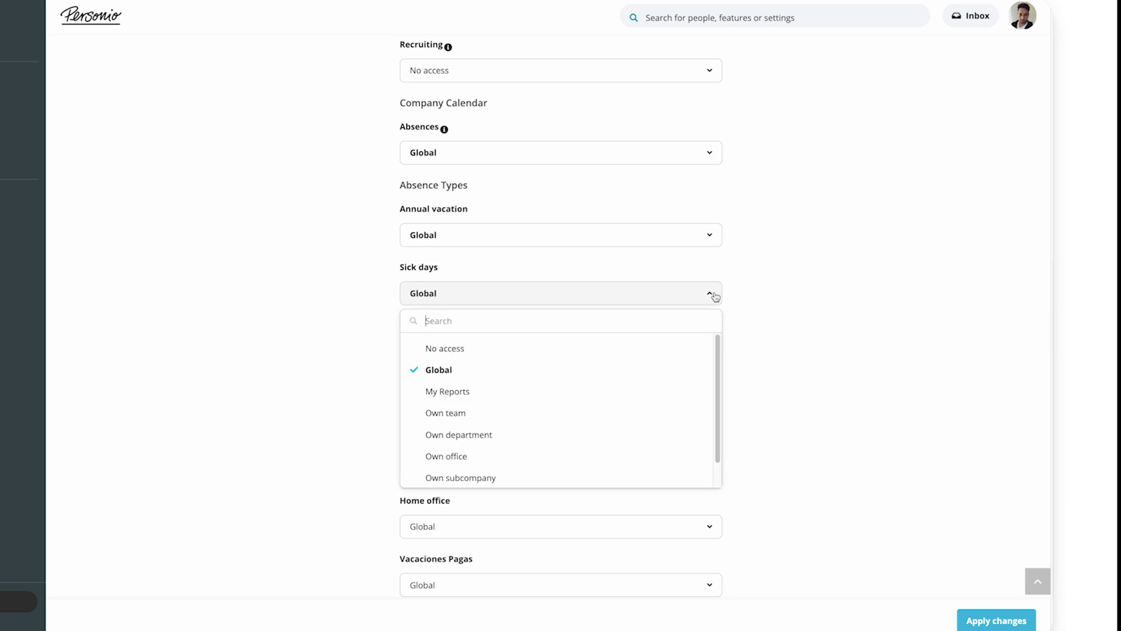